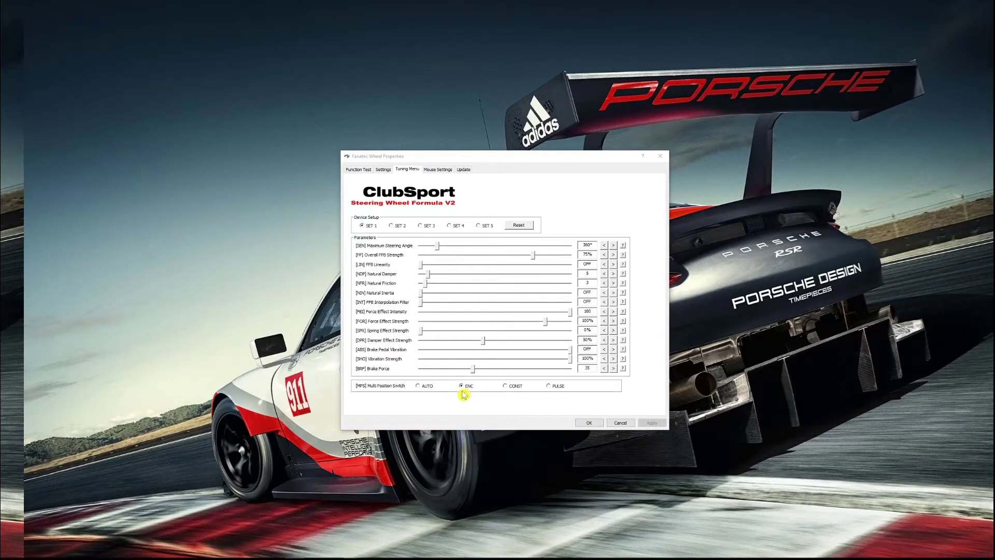
Step: Close Fanatec Wheel Properties without applying changes, leaving the MPS on ENC
click(622, 422)
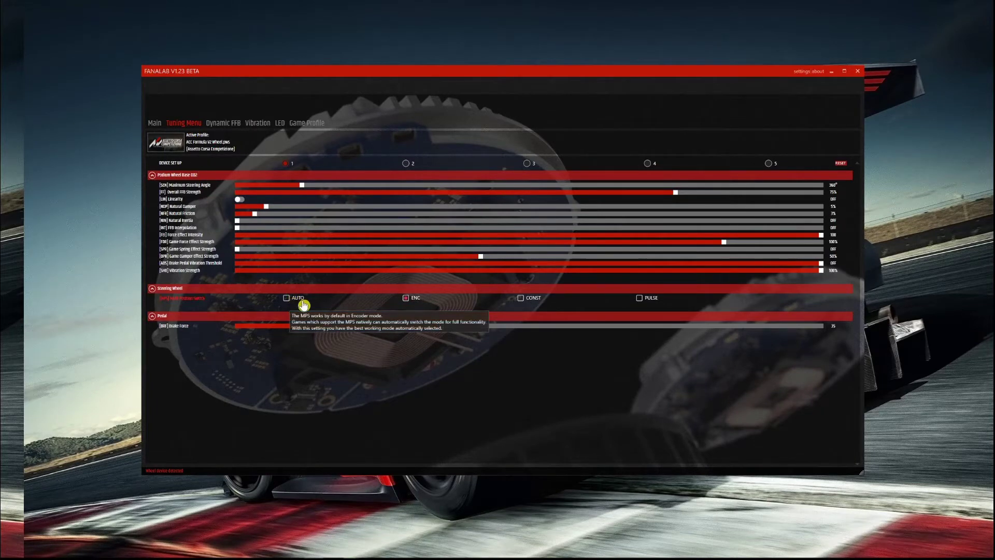
Step: Review the AUTO, ENC, CONST and PULSE switch-mode tooltips in FanaLab, keeping ENC selected
mouse_move(286, 303)
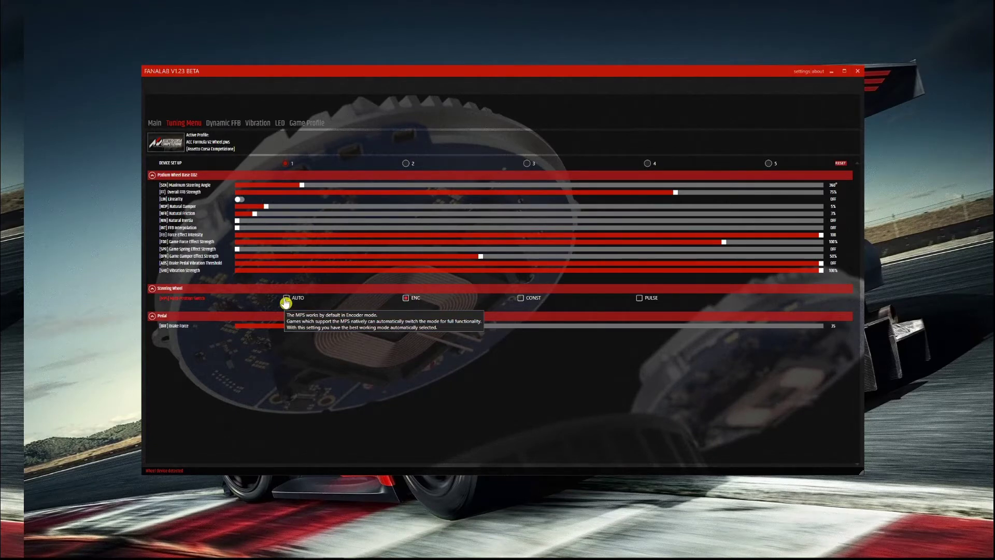
mouse_move(410, 303)
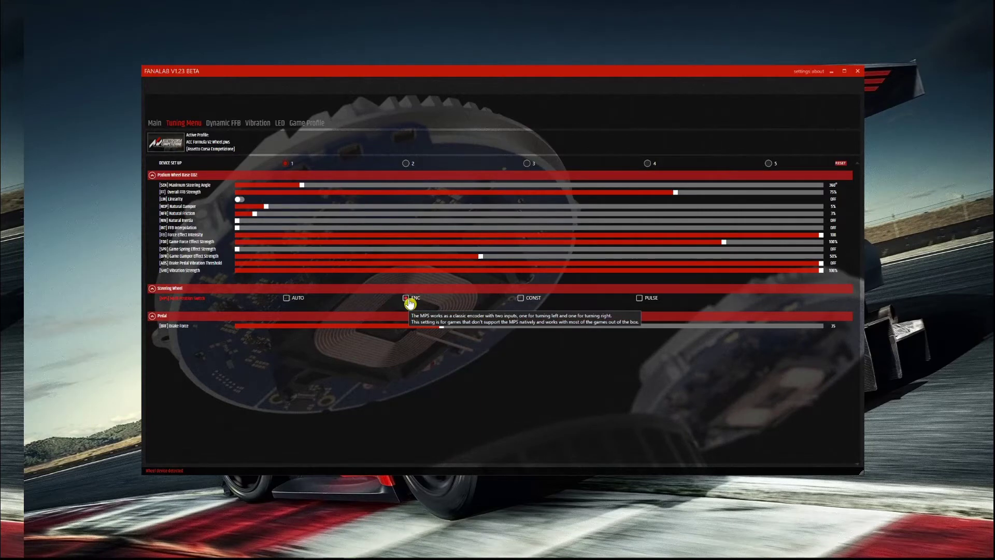
mouse_move(521, 302)
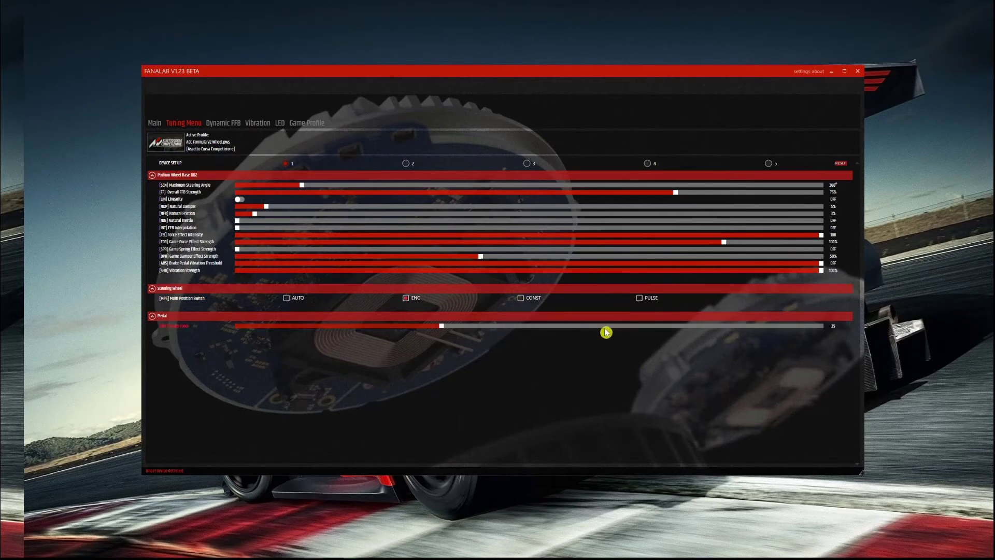
mouse_move(640, 303)
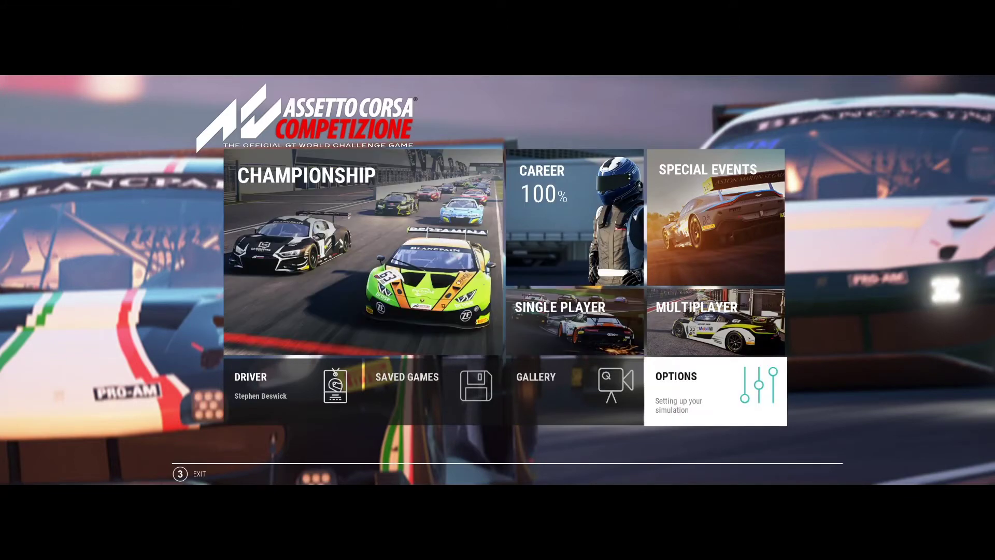
Step: Open Options > Controls and focus the Fanatec wheel bindings panel (40% gain, 1080° lock)
key(Return)
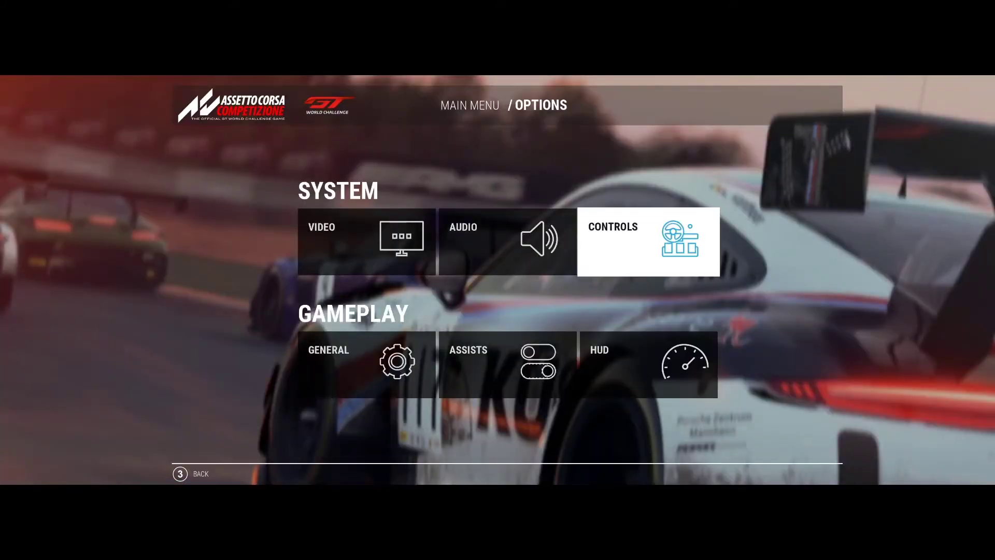
key(Return)
key(Down)
key(Up)
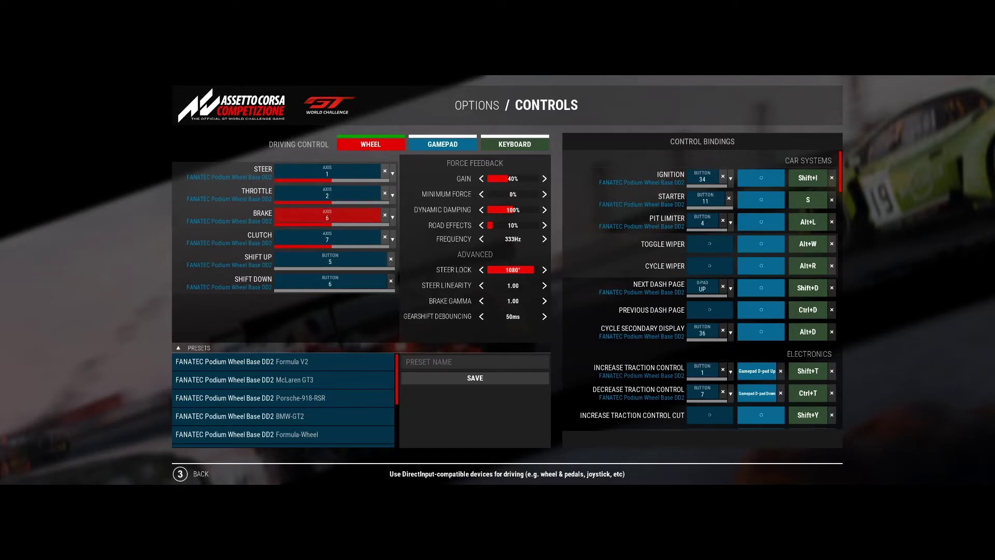
key(Down)
key(Down)
key(Down)
key(Down)
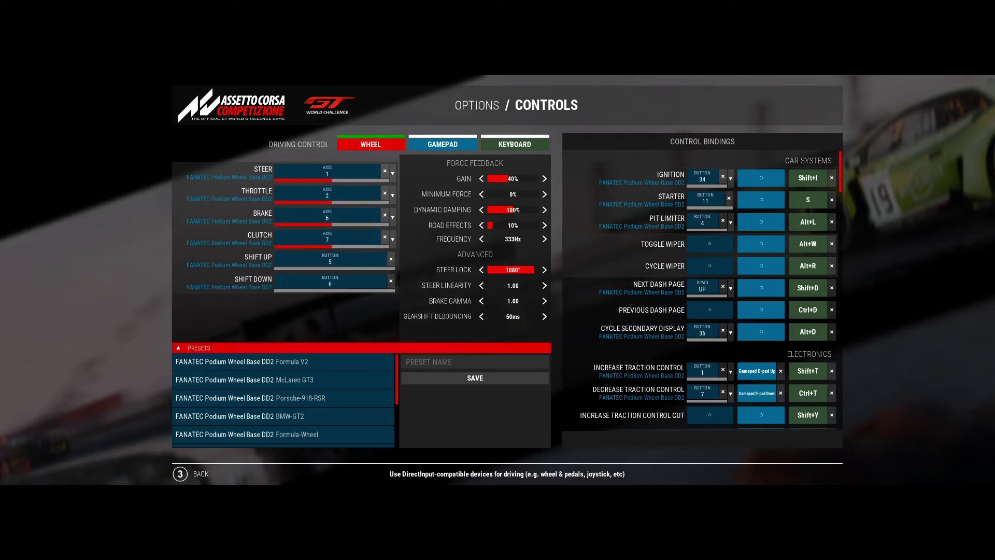
key(Down)
key(Down)
key(Down)
key(Down)
key(Down)
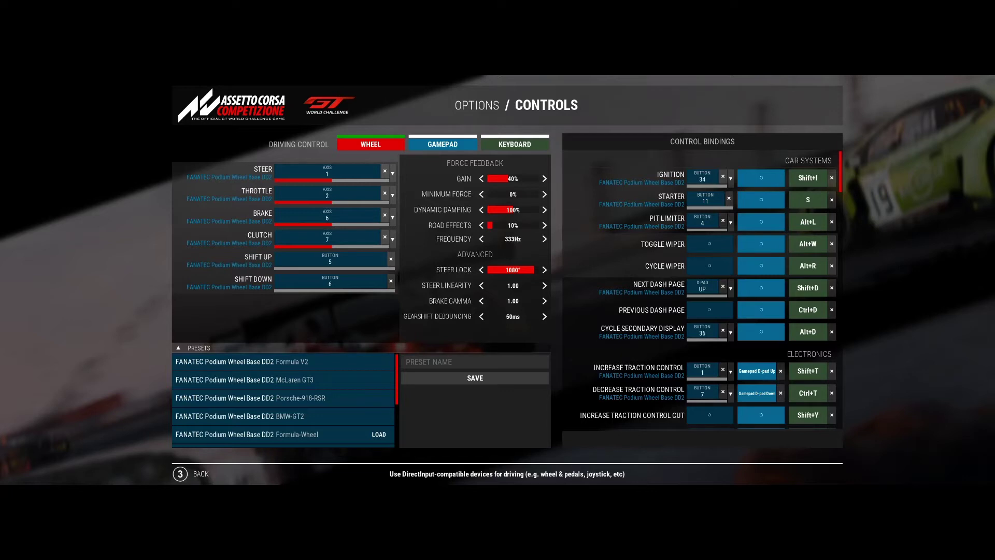
key(Right)
key(Down)
key(Return)
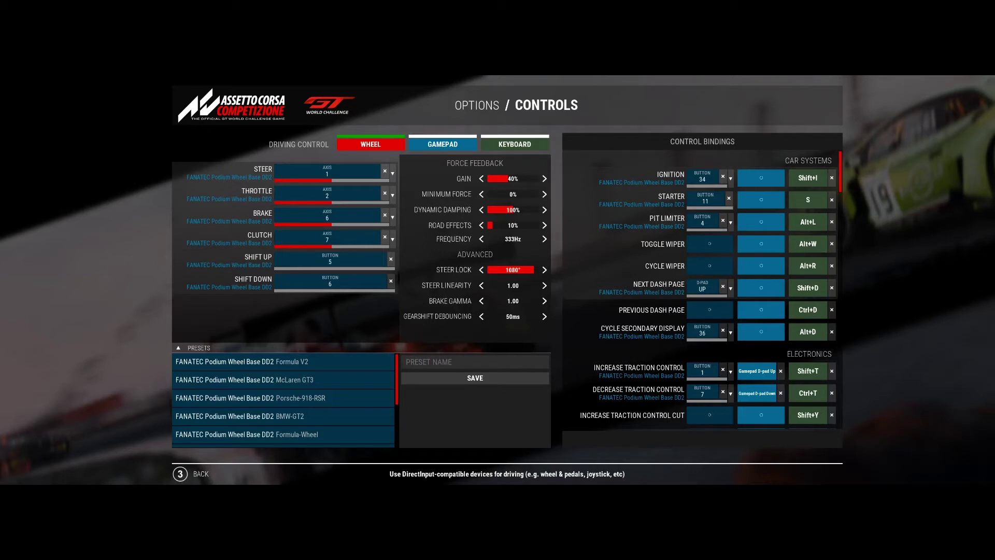
key(Down)
key(Down)
key(Down)
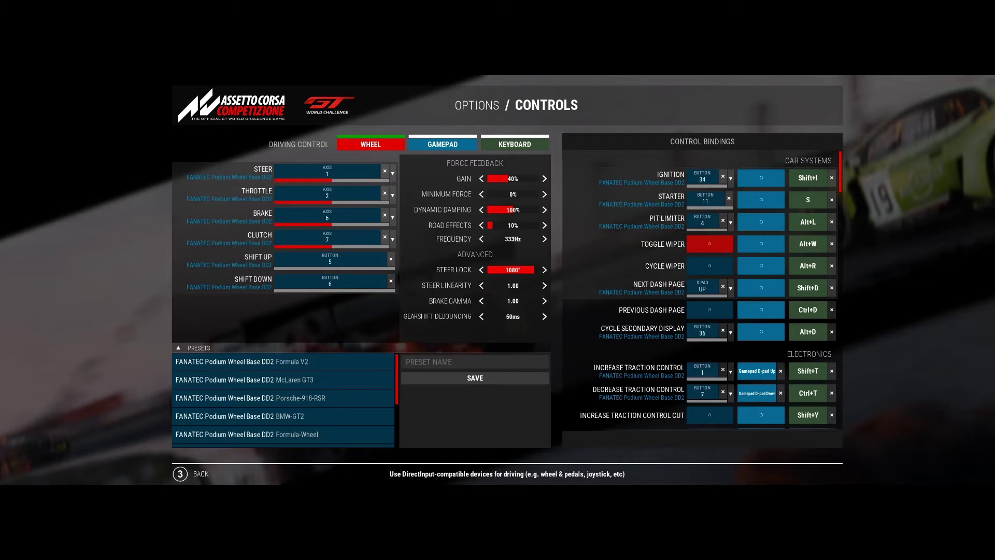
key(Down)
key(Right)
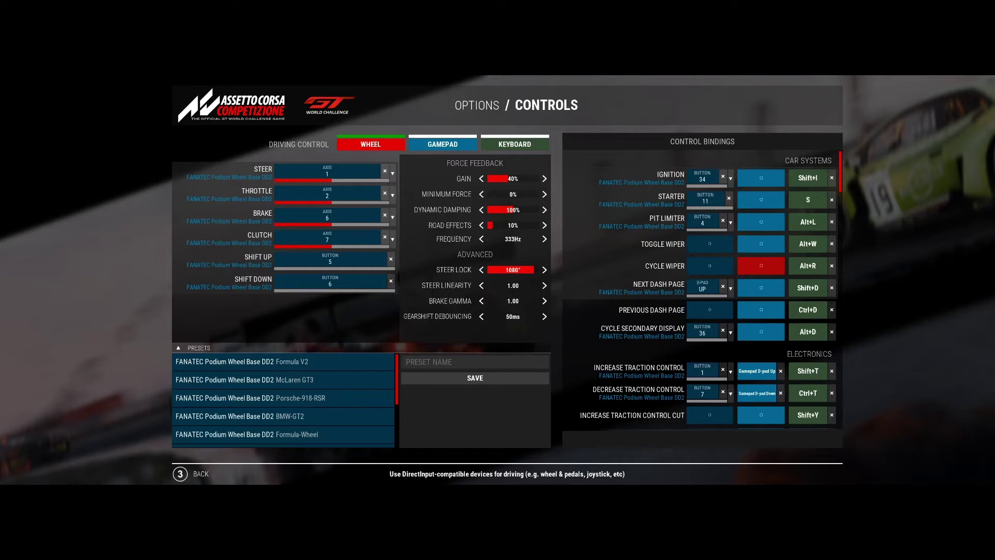
key(Up)
key(Up)
key(Right)
key(Down)
key(Down)
key(Up)
key(Up)
key(Up)
key(Left)
key(Left)
key(Down)
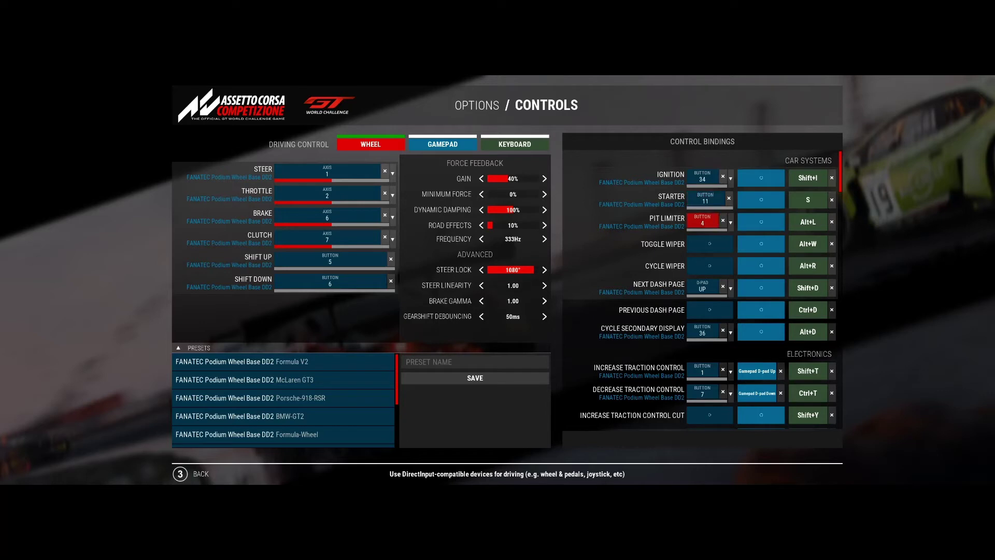
key(Up)
key(Up)
key(Down)
key(Down)
scroll(702, 289, down, 1)
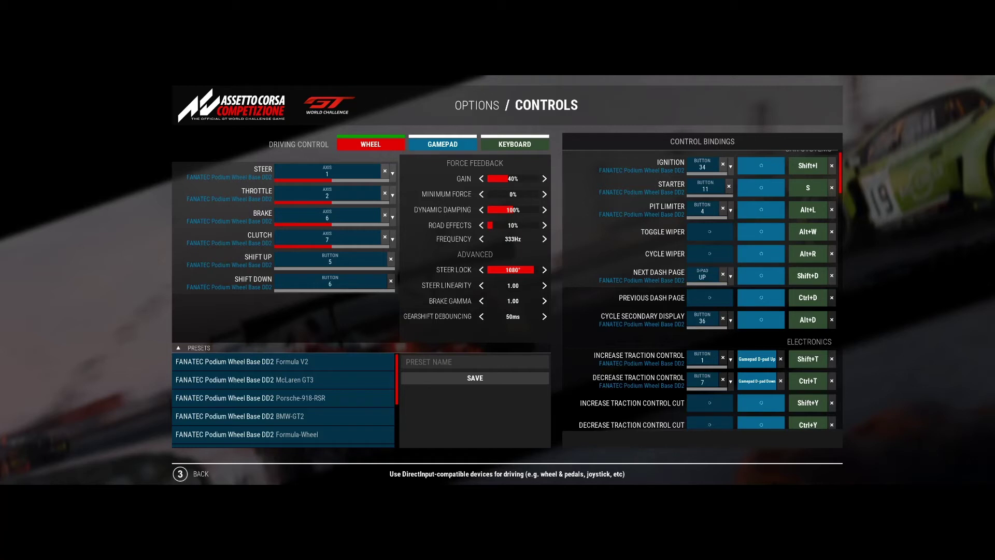
scroll(702, 289, down, 3)
scroll(702, 292, down, 3)
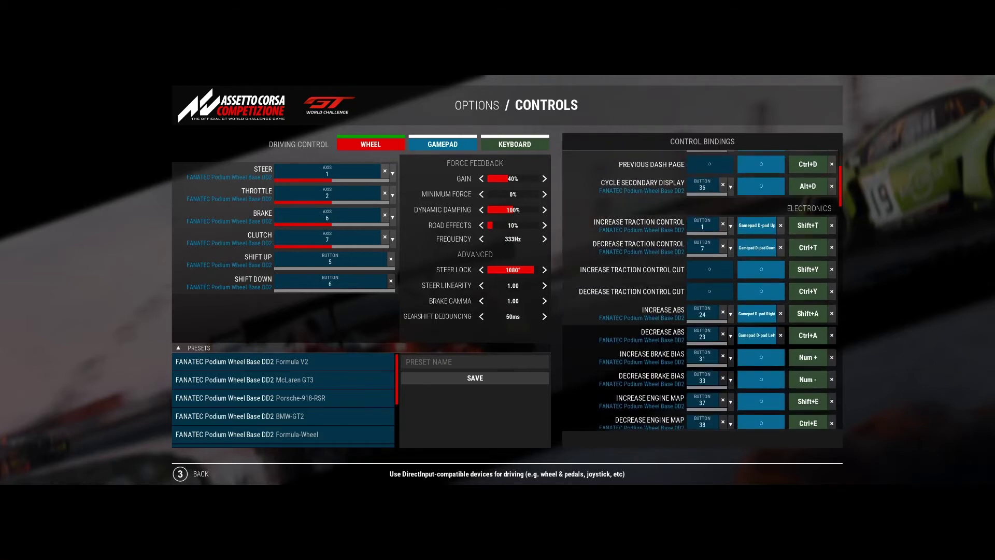
scroll(702, 289, down, 1)
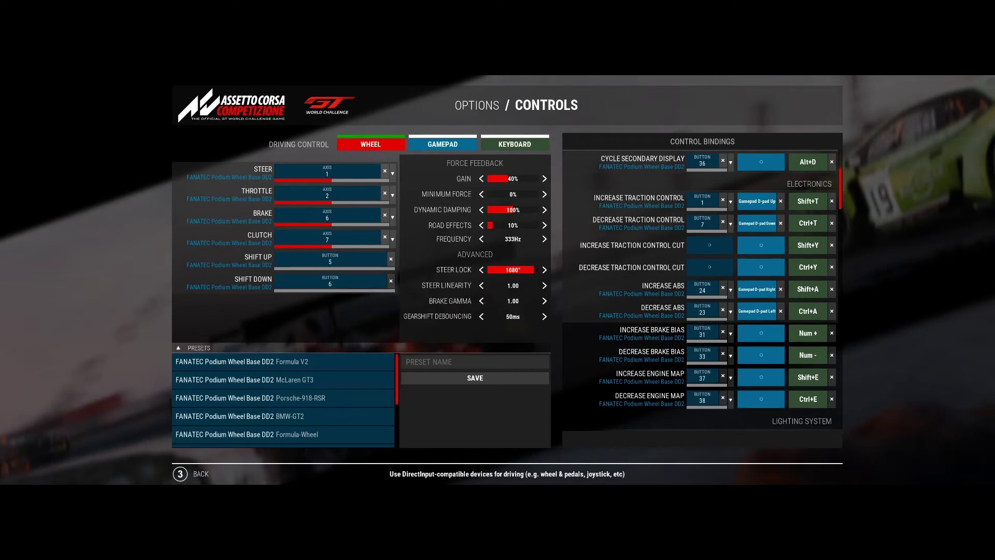
scroll(702, 289, up, 1)
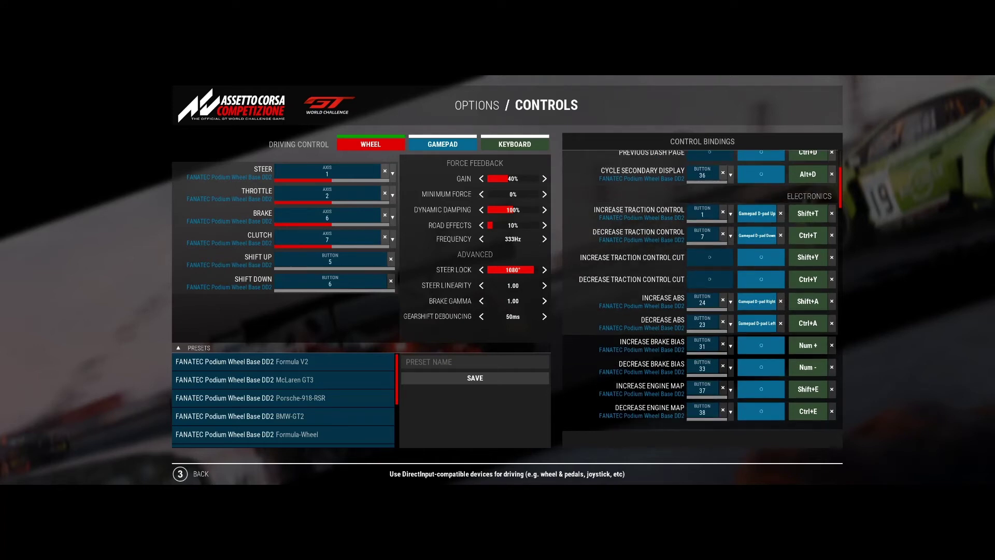
scroll(703, 289, down, 1)
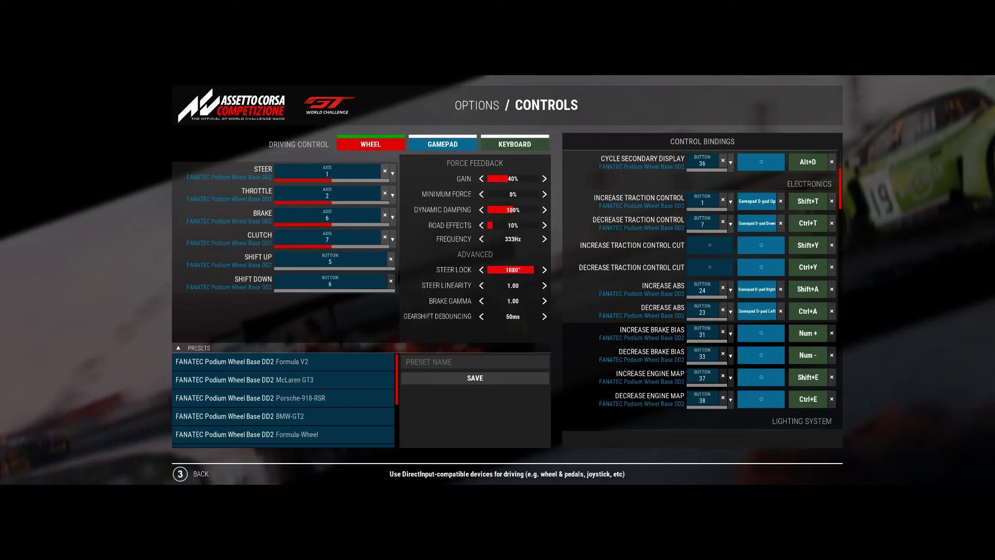
scroll(702, 290, down, 5)
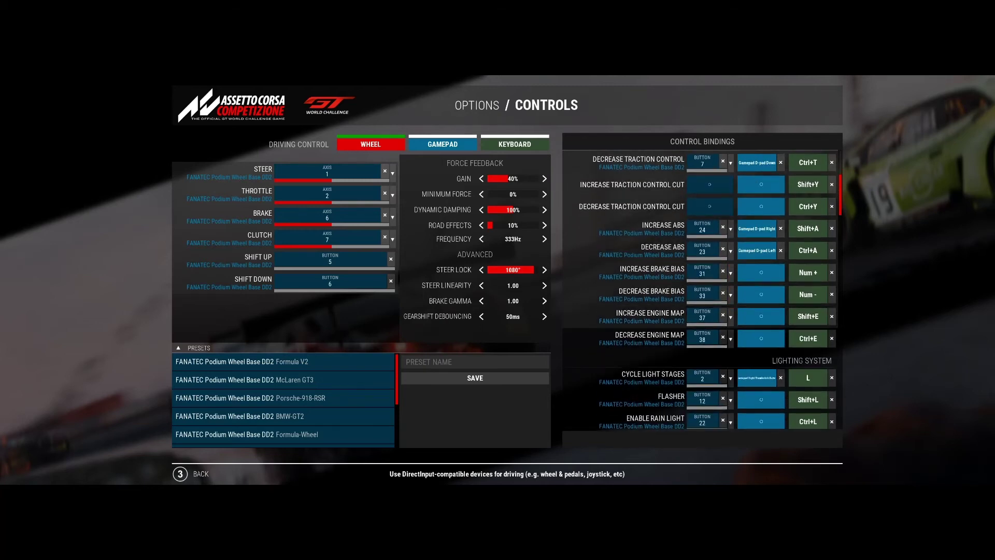
scroll(702, 291, down, 8)
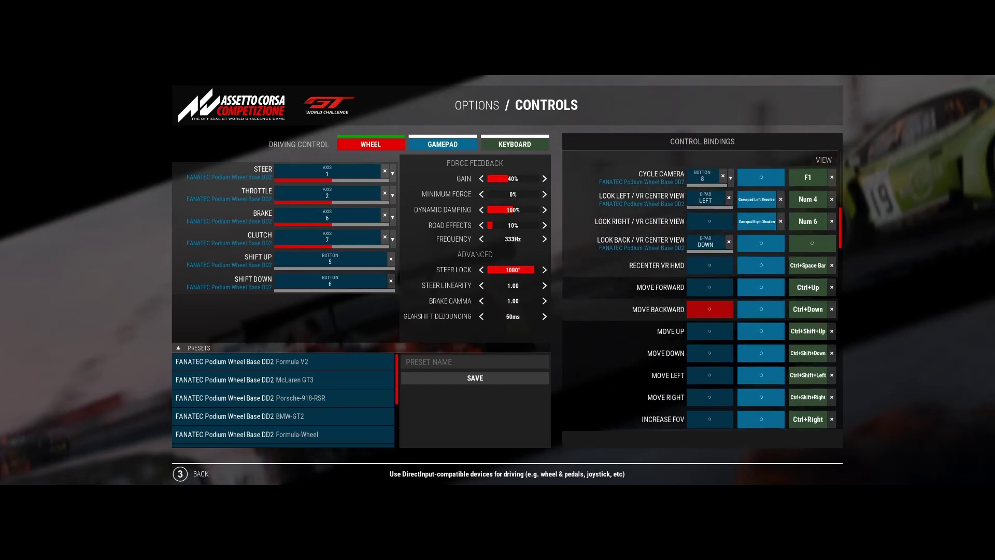
scroll(702, 290, down, 8)
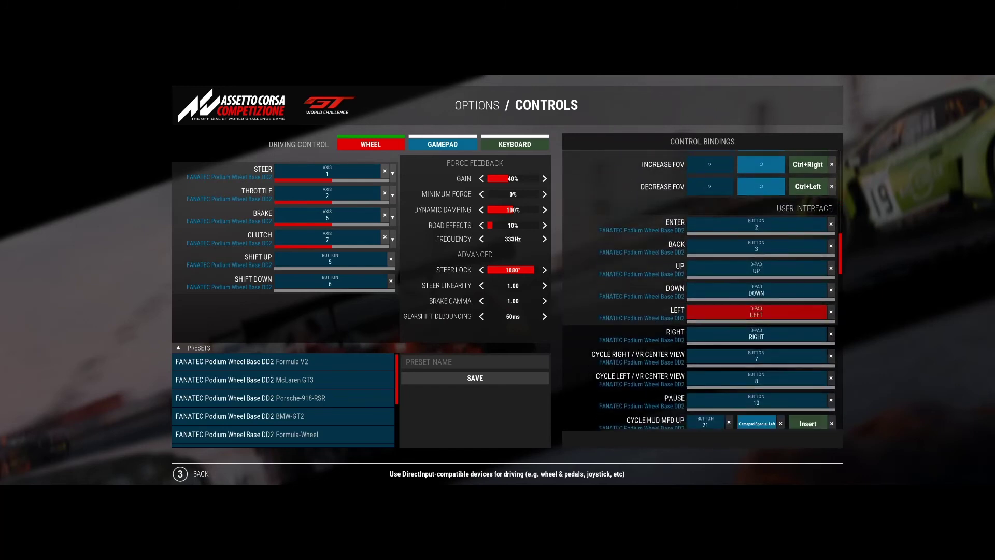
scroll(703, 290, down, 8)
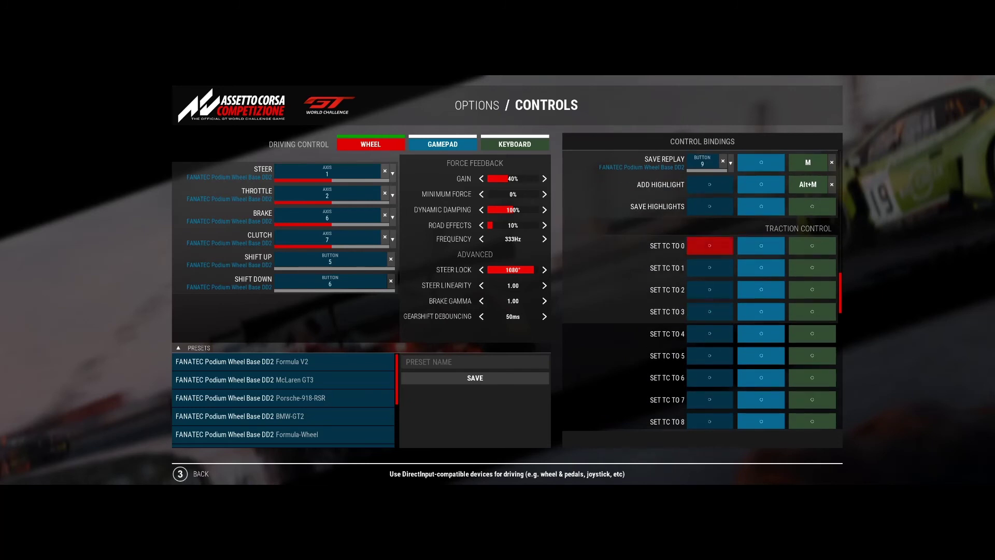
scroll(709, 264, down, 5)
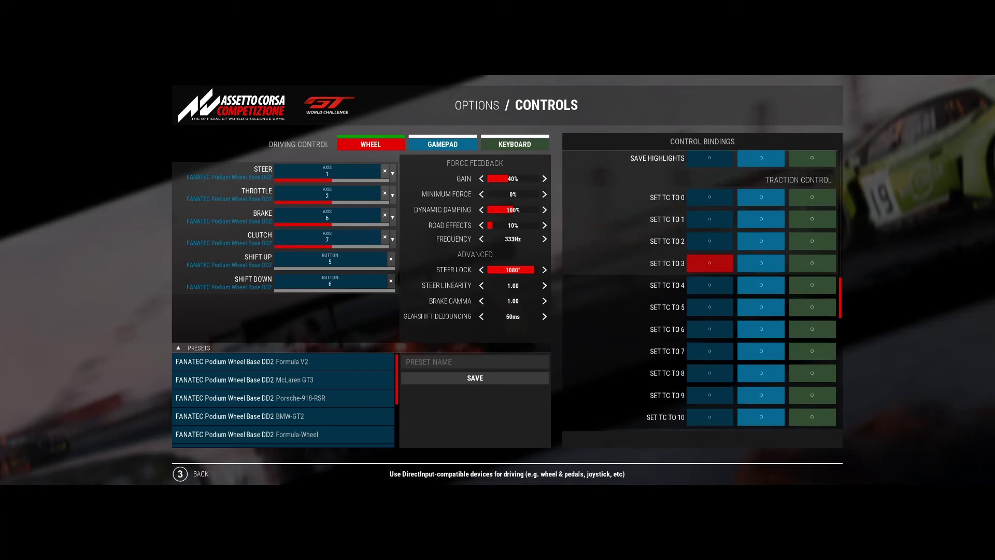
scroll(710, 265, down, 5)
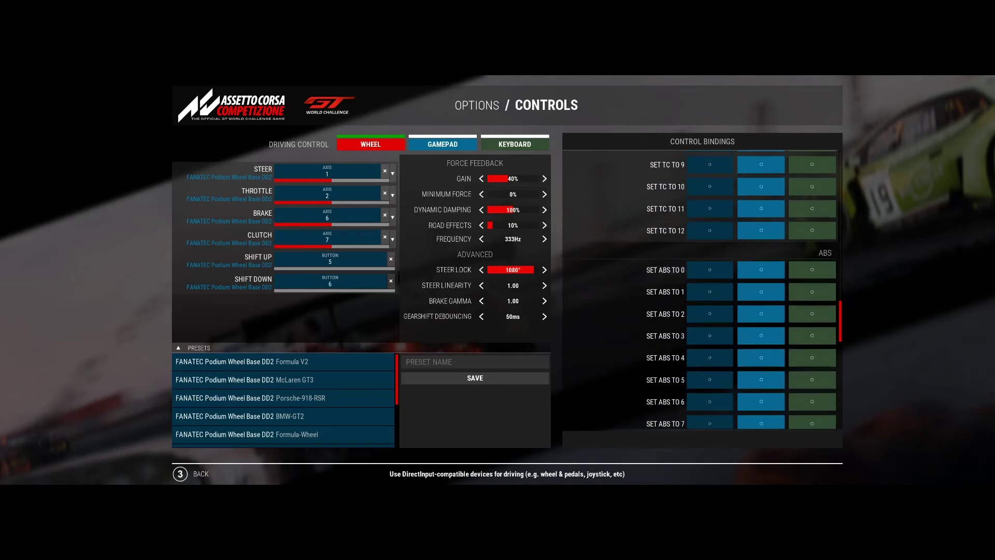
scroll(710, 264, down, 3)
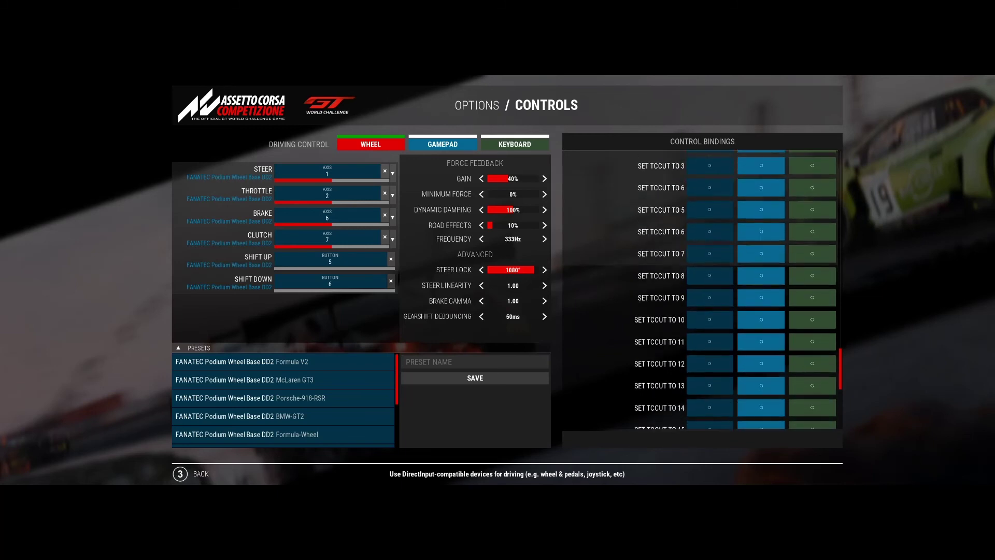
scroll(709, 264, down, 5)
scroll(710, 259, down, 7)
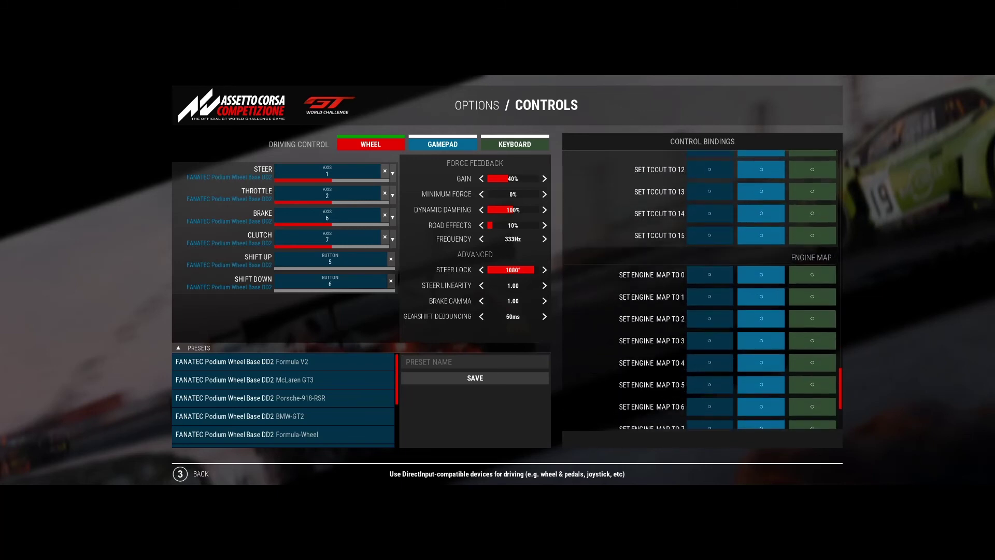
scroll(709, 262, down, 1)
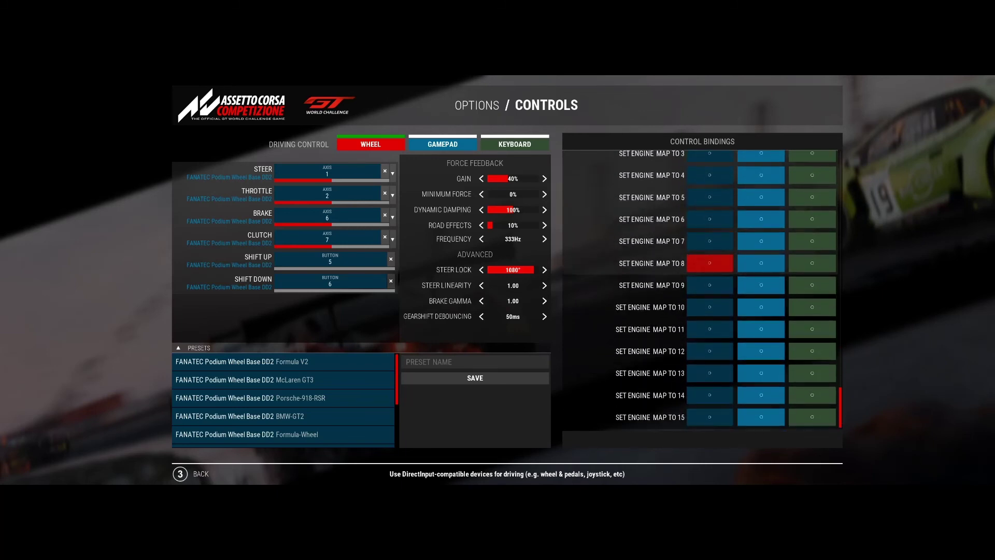
scroll(709, 264, up, 4)
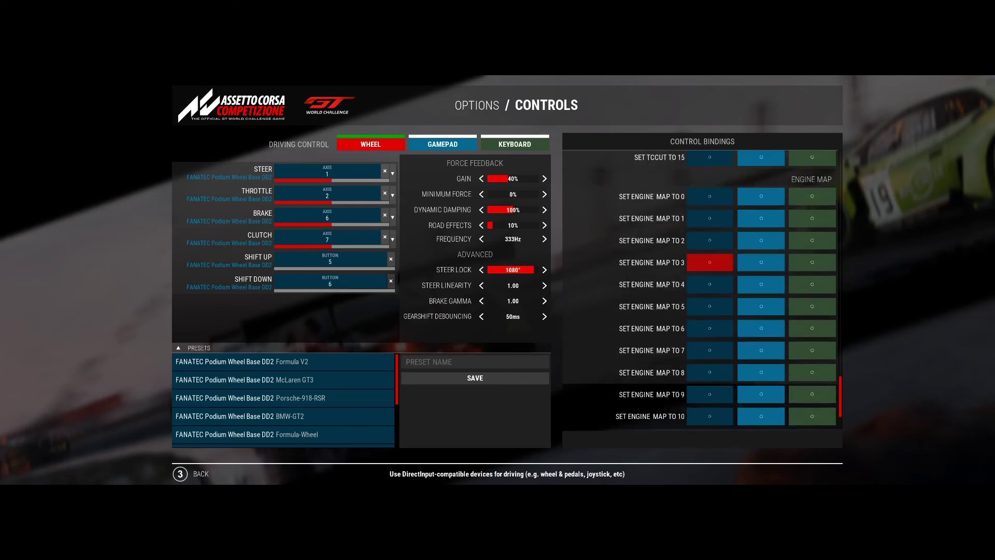
scroll(710, 261, up, 5)
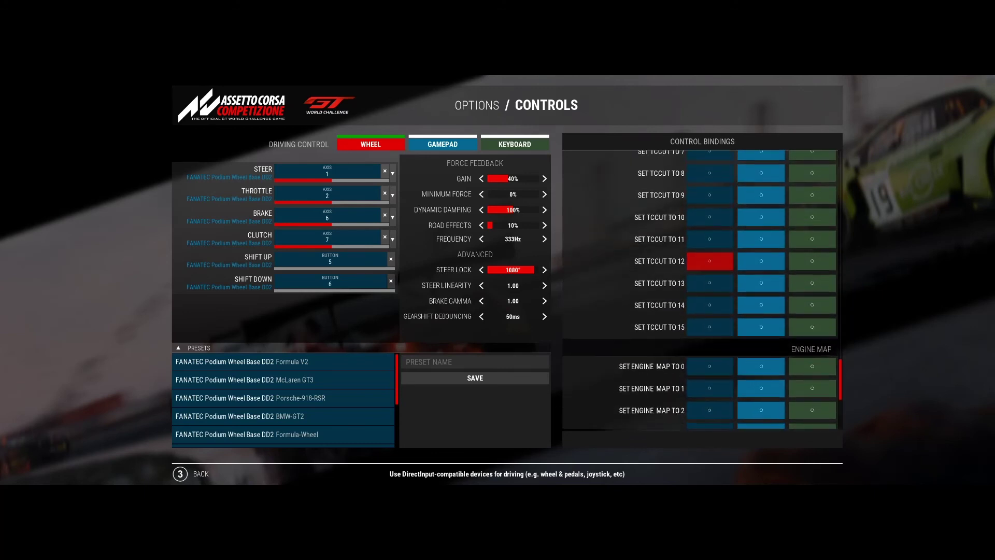
scroll(709, 259, up, 1)
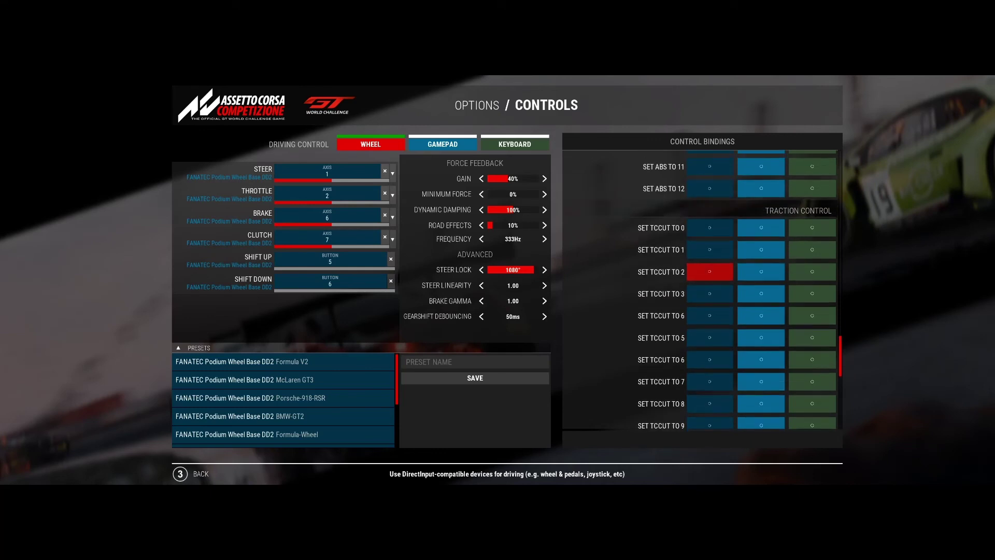
scroll(709, 270, up, 5)
scroll(709, 270, up, 2)
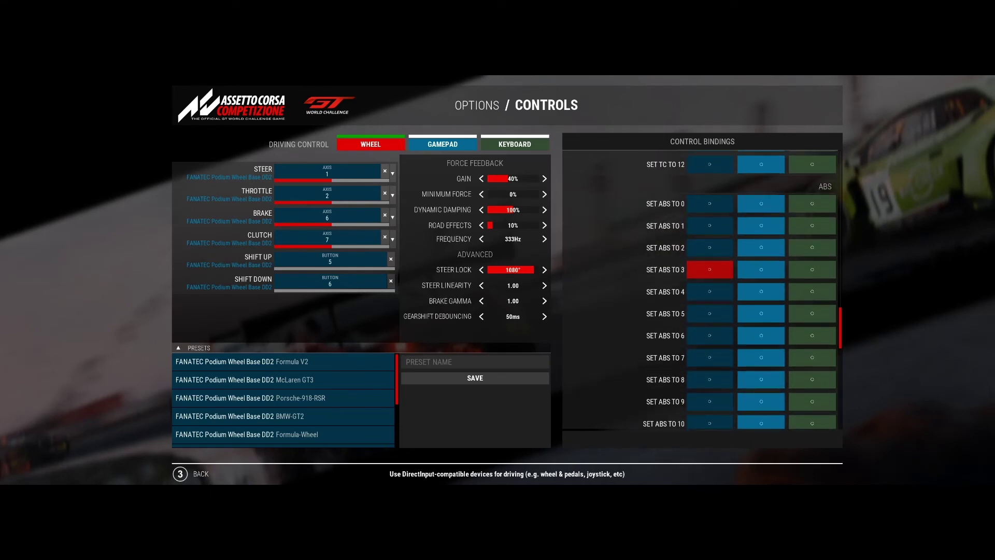
scroll(709, 267, down, 2)
scroll(709, 264, down, 1)
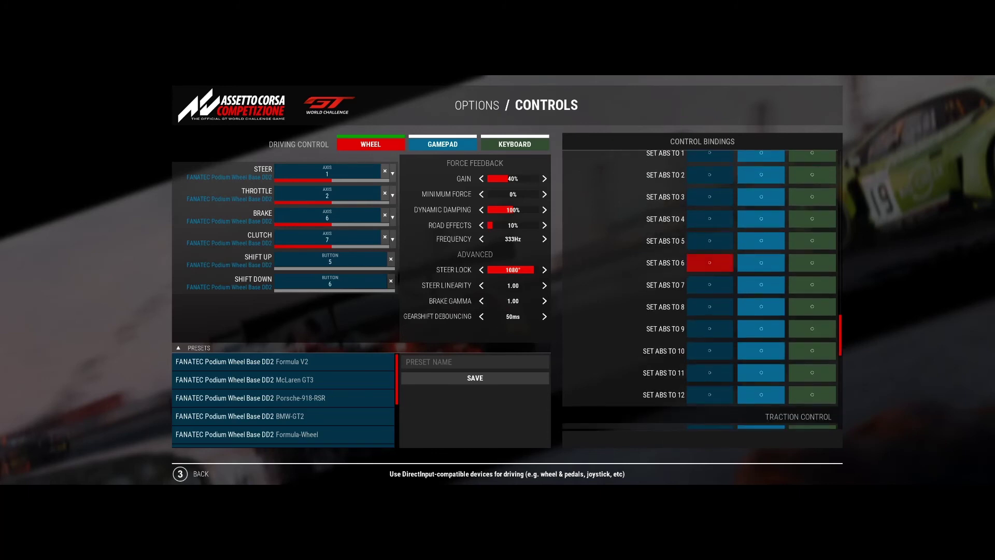